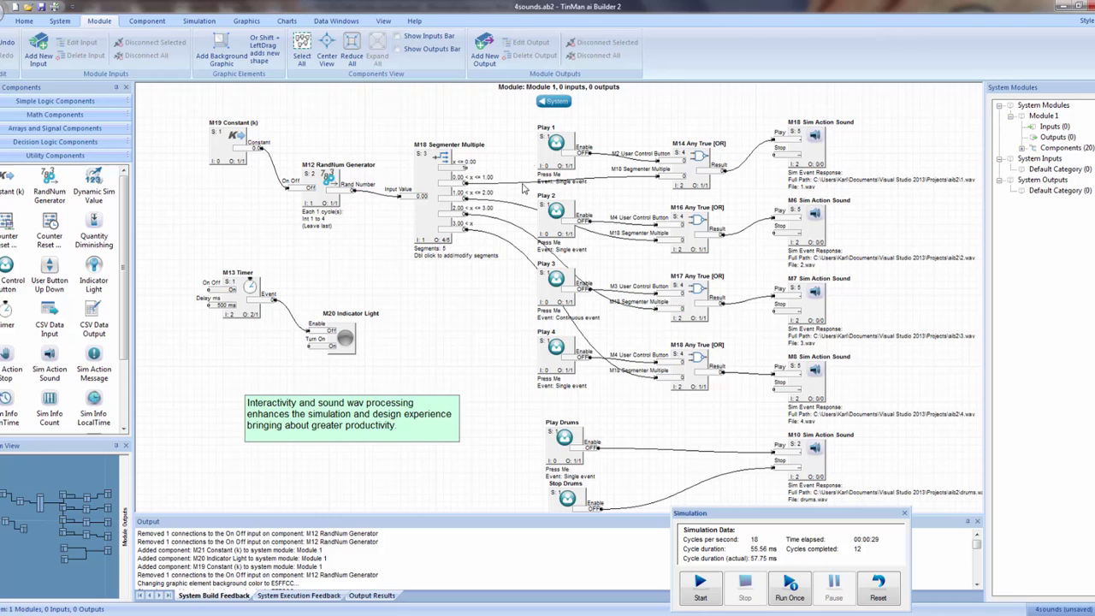
# Step: On the system overview, move the Module 1 block lower-left, then reopen Module 1's component diagram
pyautogui.click(561, 103)
pyautogui.moveTo(535, 171); pyautogui.dragTo(505, 237)
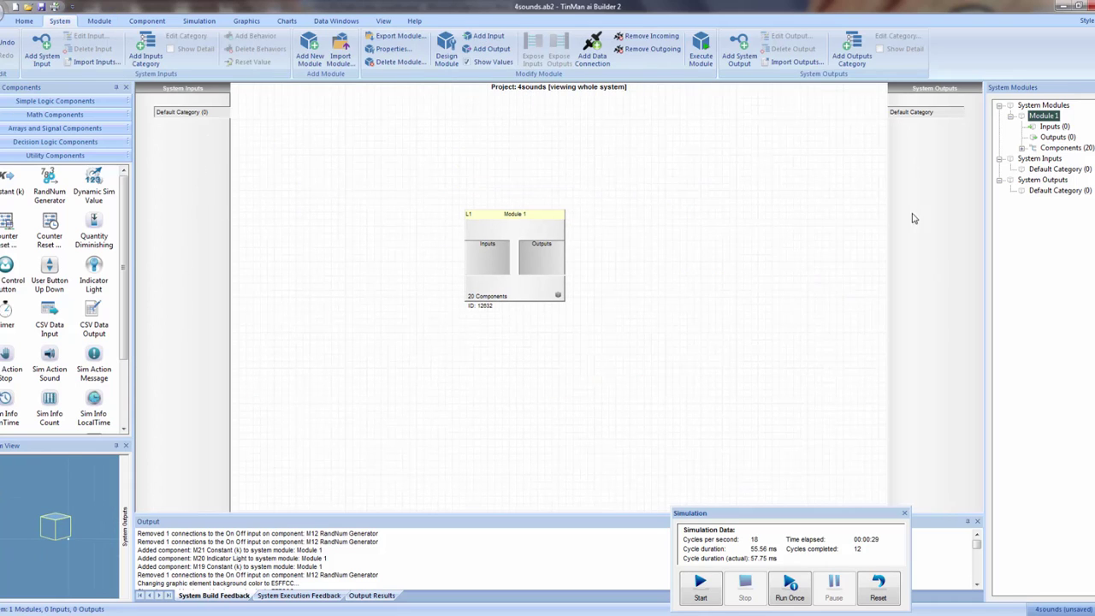
pyautogui.doubleClick(524, 232)
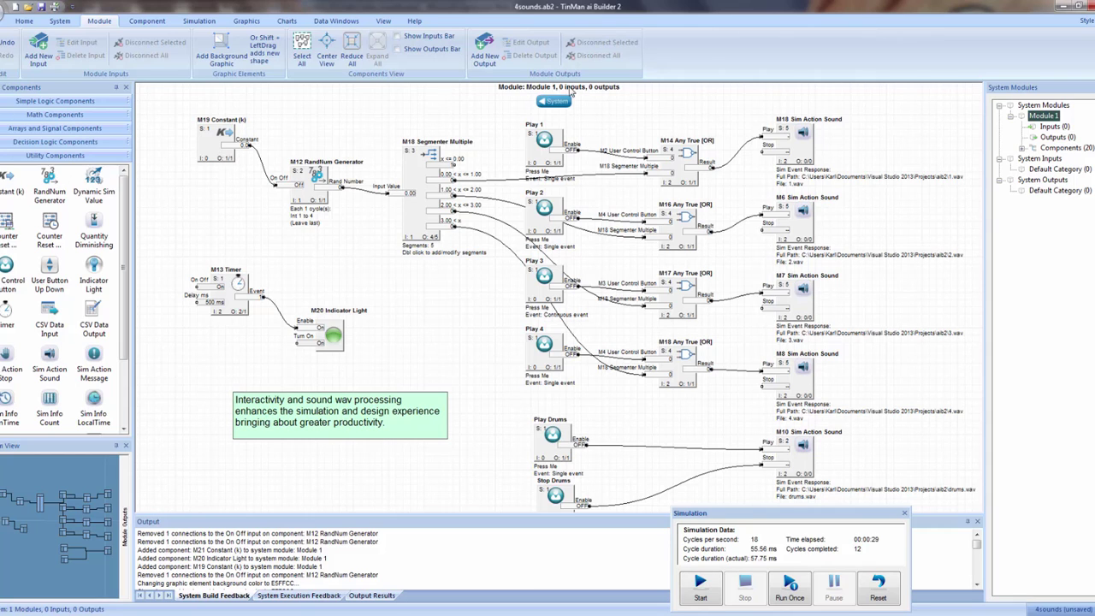
# Step: Inspect the M19 Constant block's properties without changes, then select the M12 RandNum Generator
pyautogui.click(203, 147)
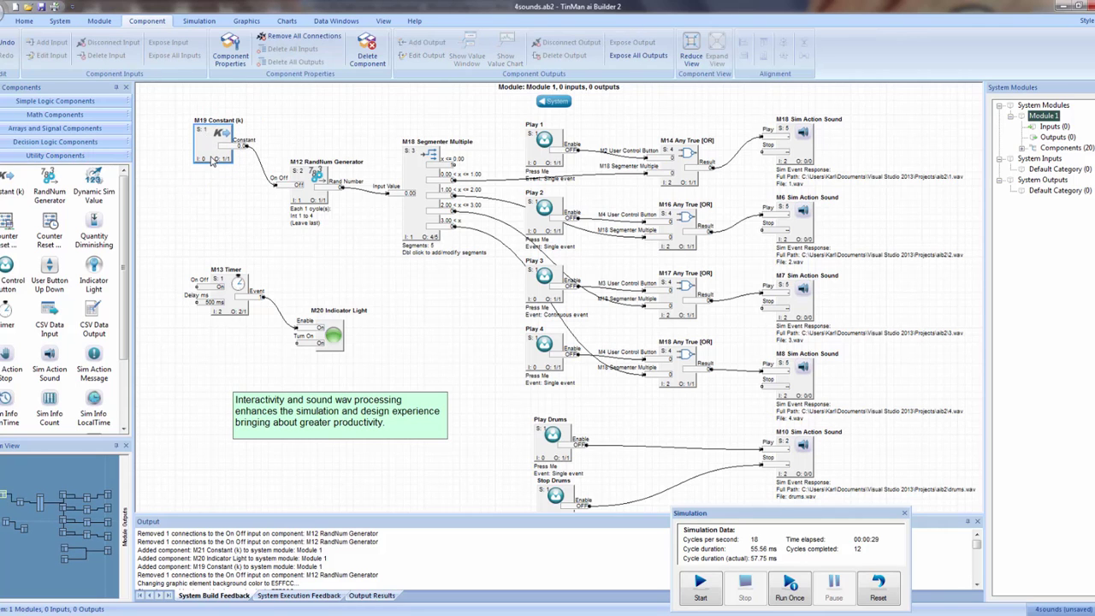
pyautogui.doubleClick(212, 161)
pyautogui.click(603, 382)
pyautogui.click(307, 206)
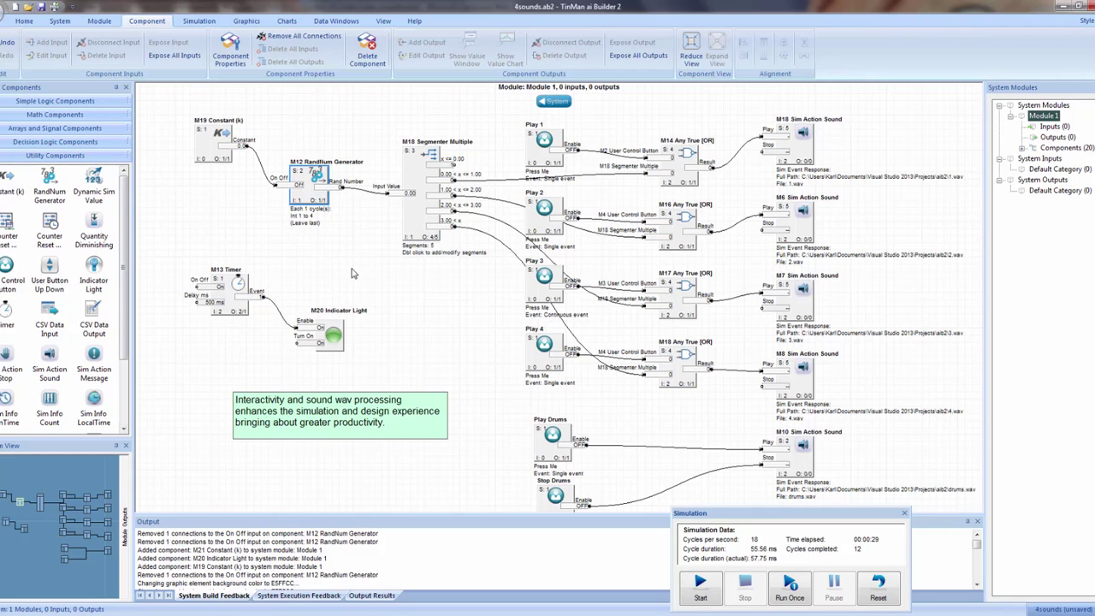
# Step: Move the M13 Timer and M20 Indicator Light blocks slightly up on the canvas
pyautogui.moveTo(245, 301); pyautogui.dragTo(240, 280)
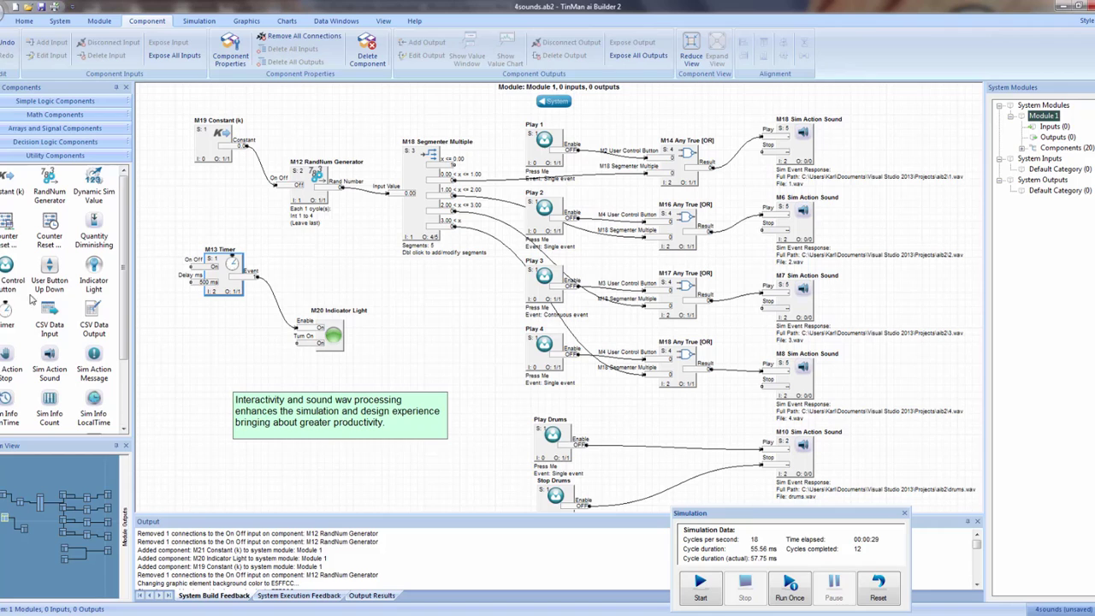
pyautogui.click(5, 316)
pyautogui.click(229, 291)
pyautogui.moveTo(327, 344); pyautogui.dragTo(322, 323)
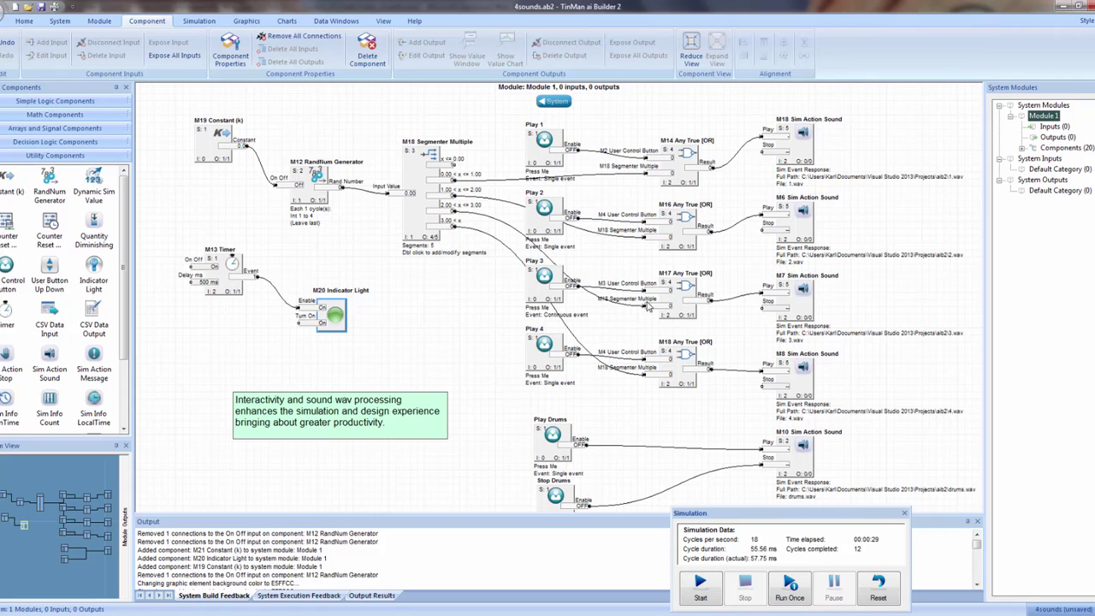
# Step: Select and inspect the five Sim Action Sound blocks, leaving M18 deselected
pyautogui.moveTo(754, 106); pyautogui.dragTo(857, 490)
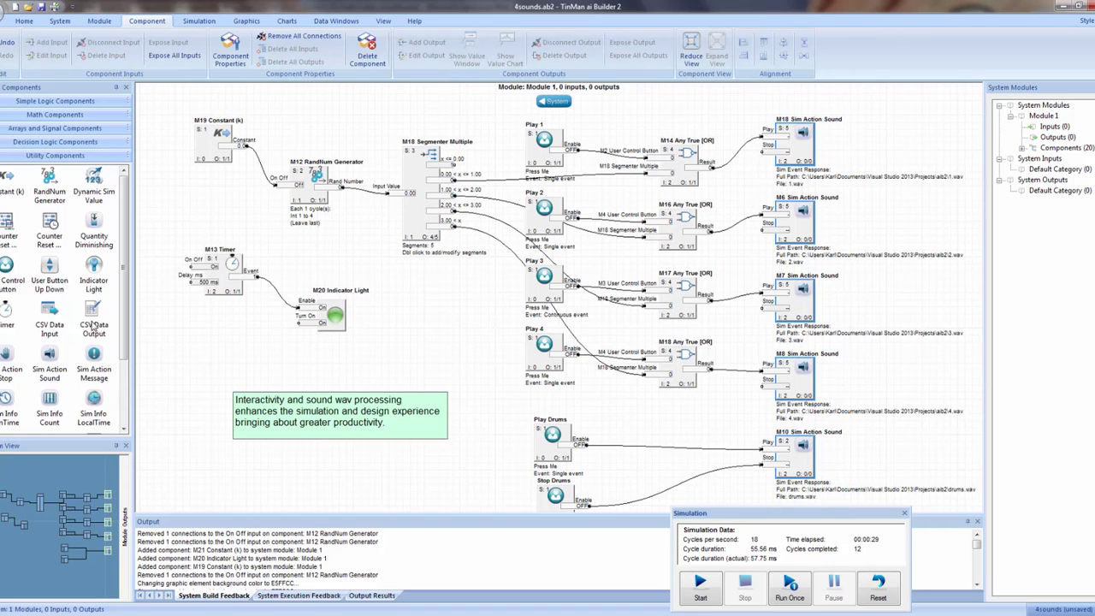
pyautogui.click(157, 373)
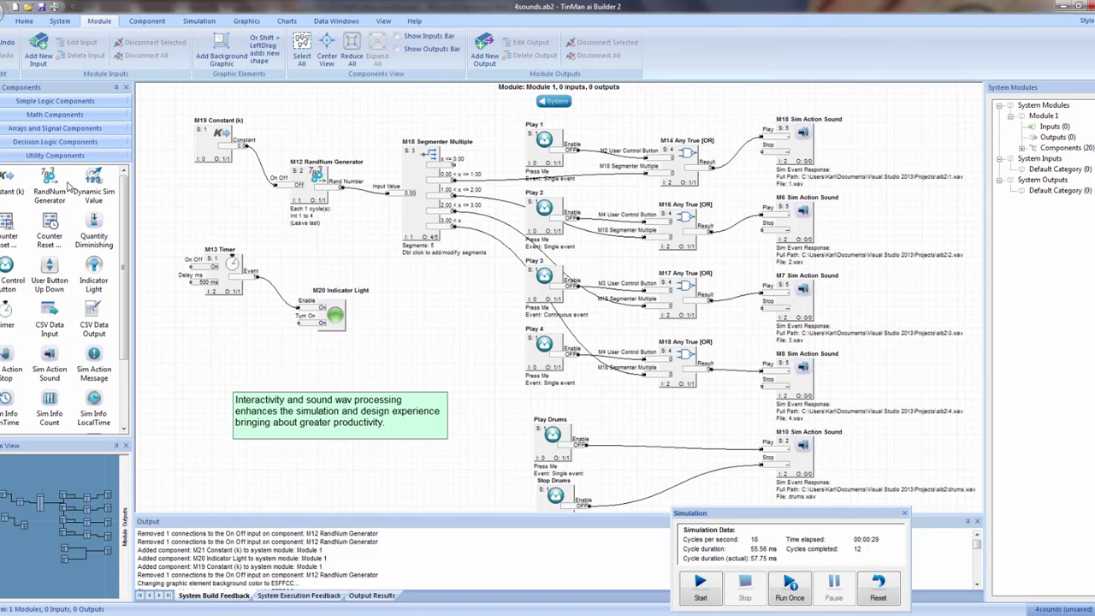
pyautogui.click(50, 379)
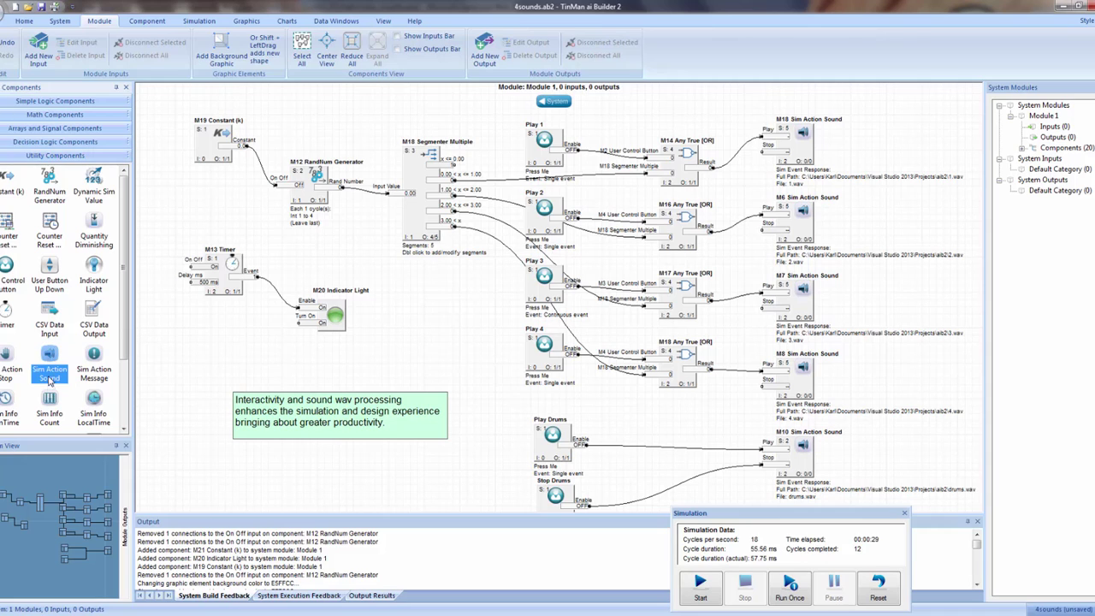
pyautogui.click(796, 151)
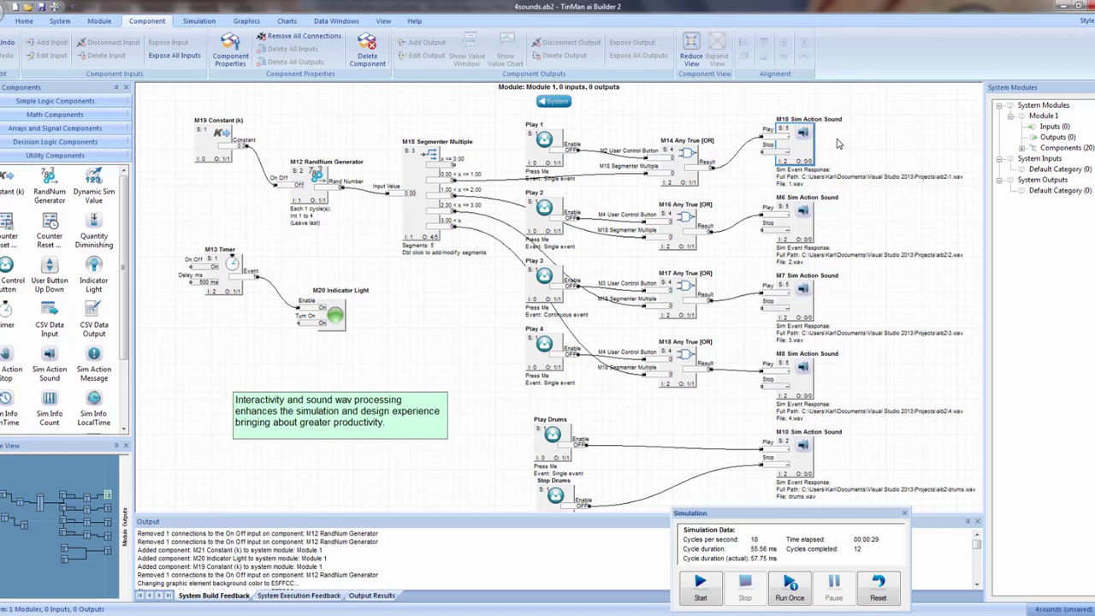
pyautogui.click(841, 144)
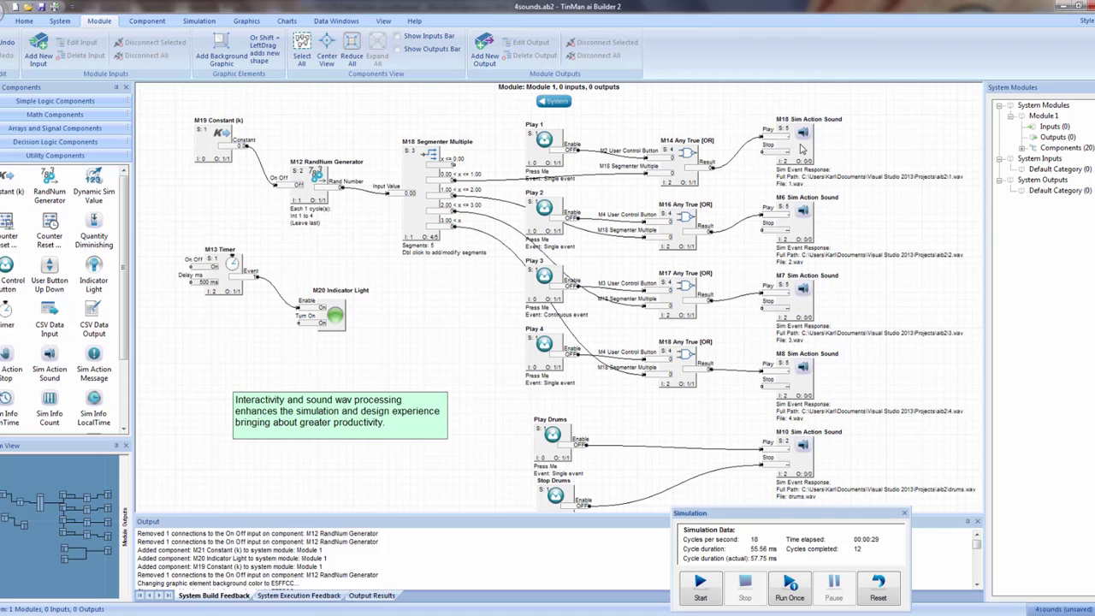
# Step: Set M18 Sim Action Sound to play 1.wav and accept the sound system warning
pyautogui.doubleClick(803, 150)
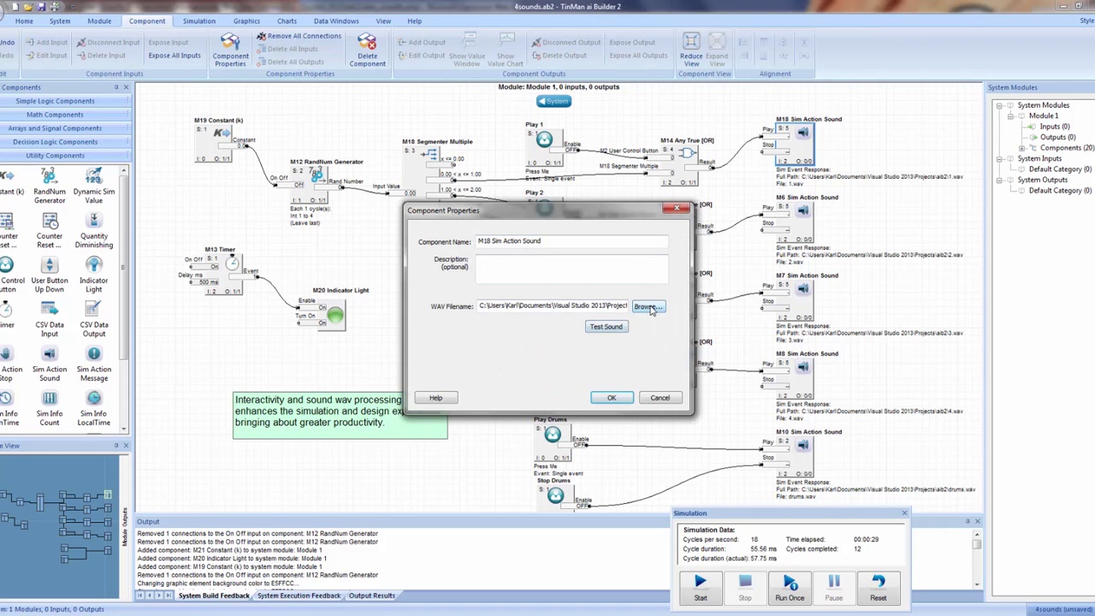
pyautogui.click(650, 307)
pyautogui.click(702, 314)
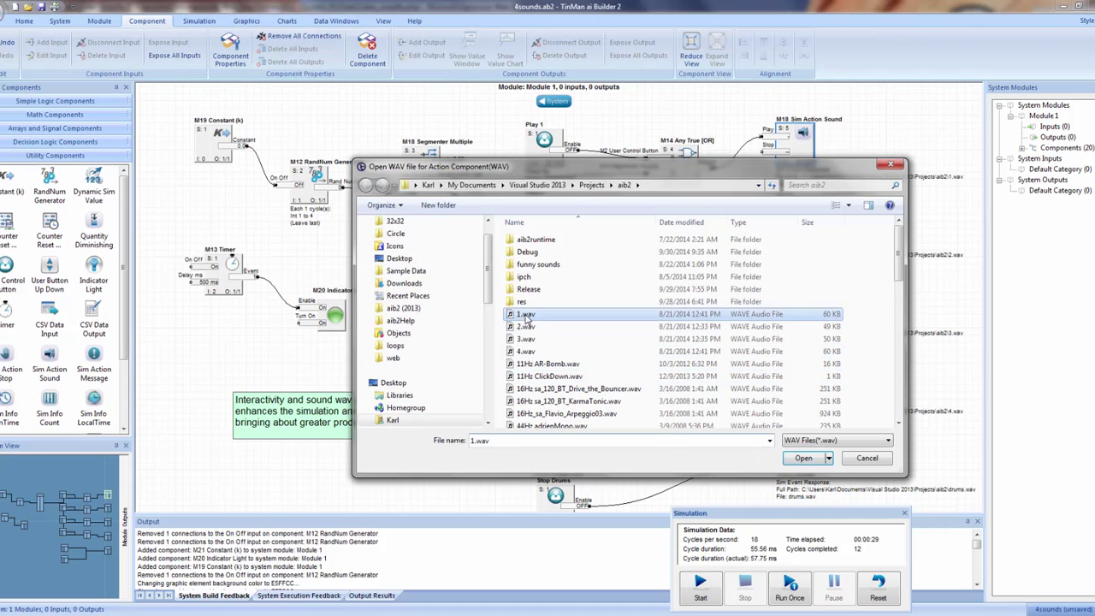
pyautogui.click(801, 460)
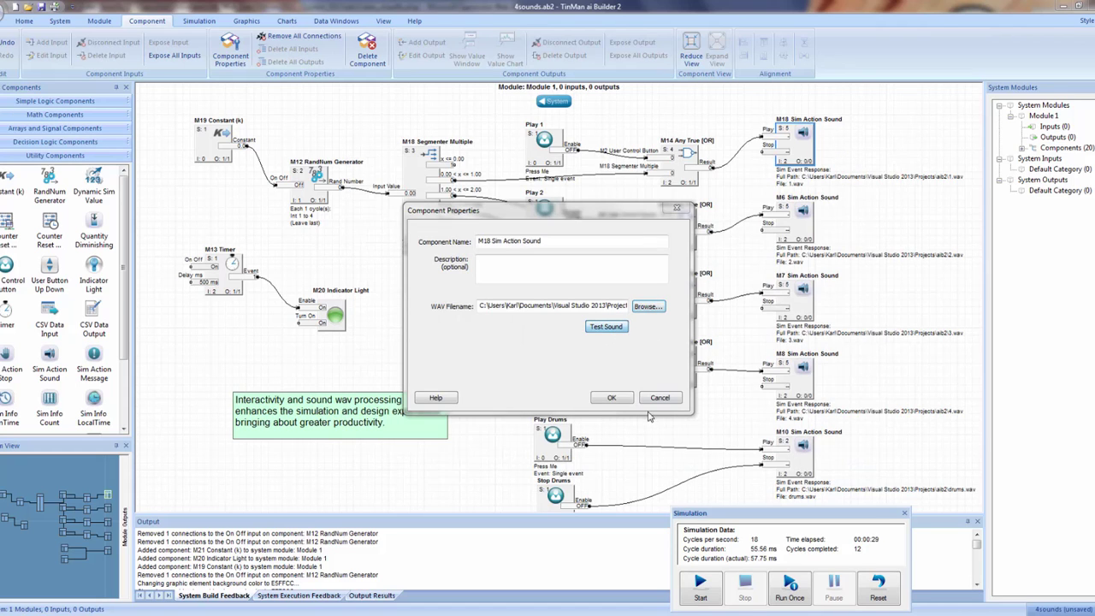
pyautogui.click(612, 398)
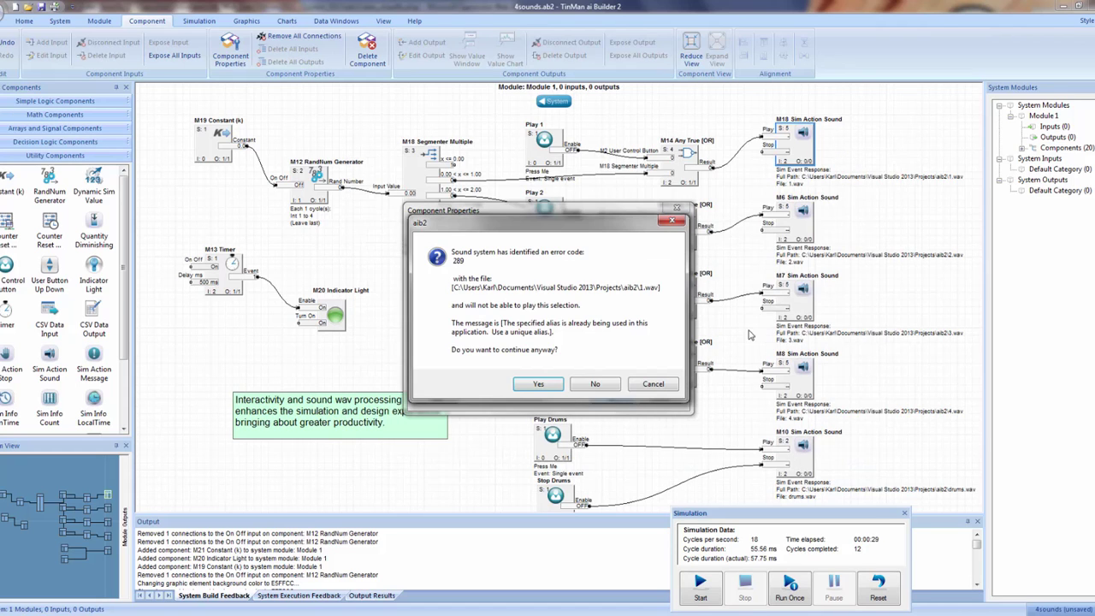
pyautogui.click(594, 386)
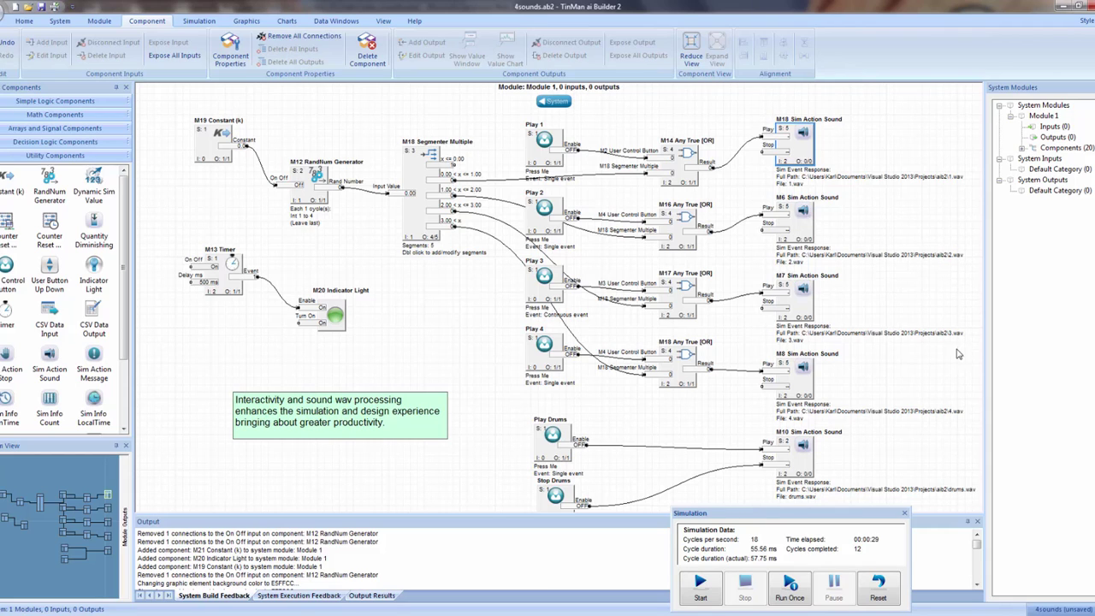
# Step: Nudge the M10 Sim Action Sound block down and fine-tune the M14 Any True [OR] position
pyautogui.moveTo(813, 456); pyautogui.dragTo(815, 462)
pyautogui.click(694, 417)
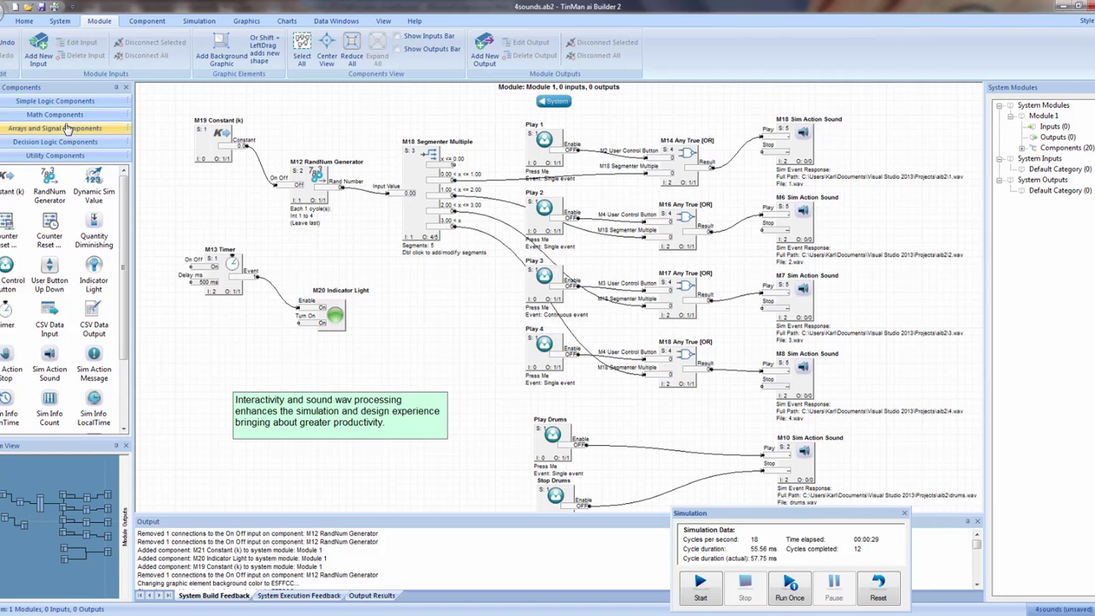
pyautogui.click(55, 100)
pyautogui.moveTo(678, 161)
pyautogui.mouseDown()
pyautogui.moveTo(685, 186)
pyautogui.moveTo(683, 152)
pyautogui.mouseUp()
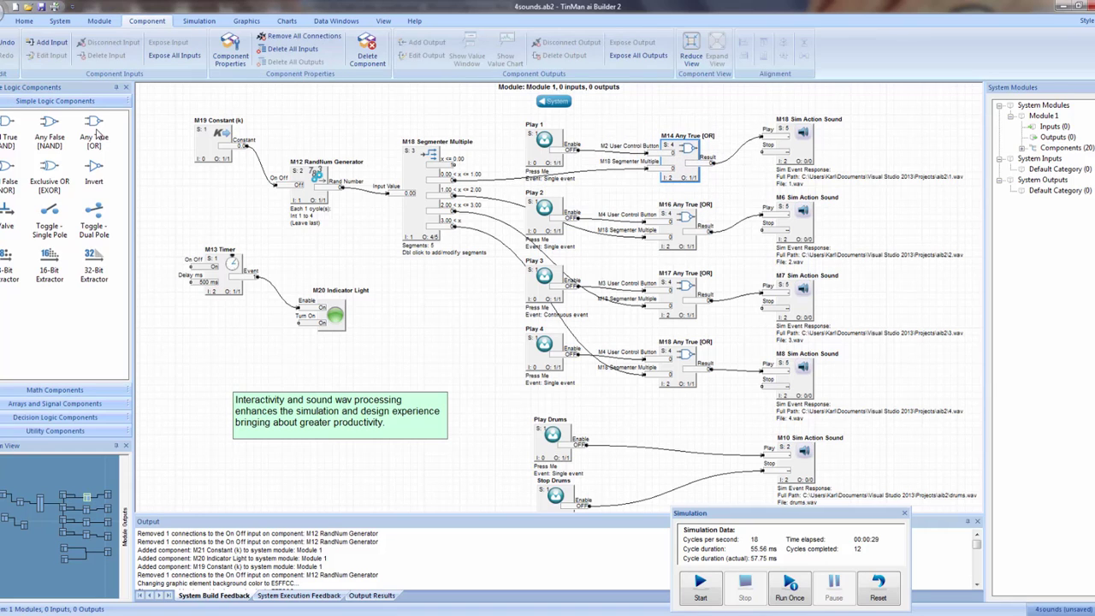
pyautogui.moveTo(685, 156); pyautogui.dragTo(684, 155)
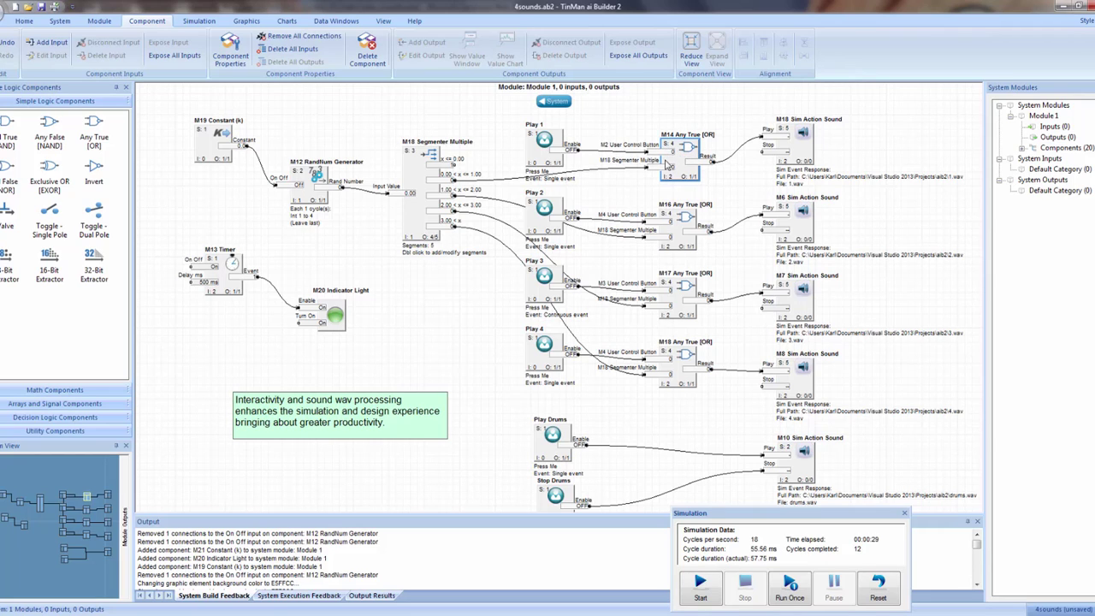
# Step: Add an Any True [OR] component as M21, then delete it and confirm
pyautogui.moveTo(96, 135); pyautogui.dragTo(926, 120)
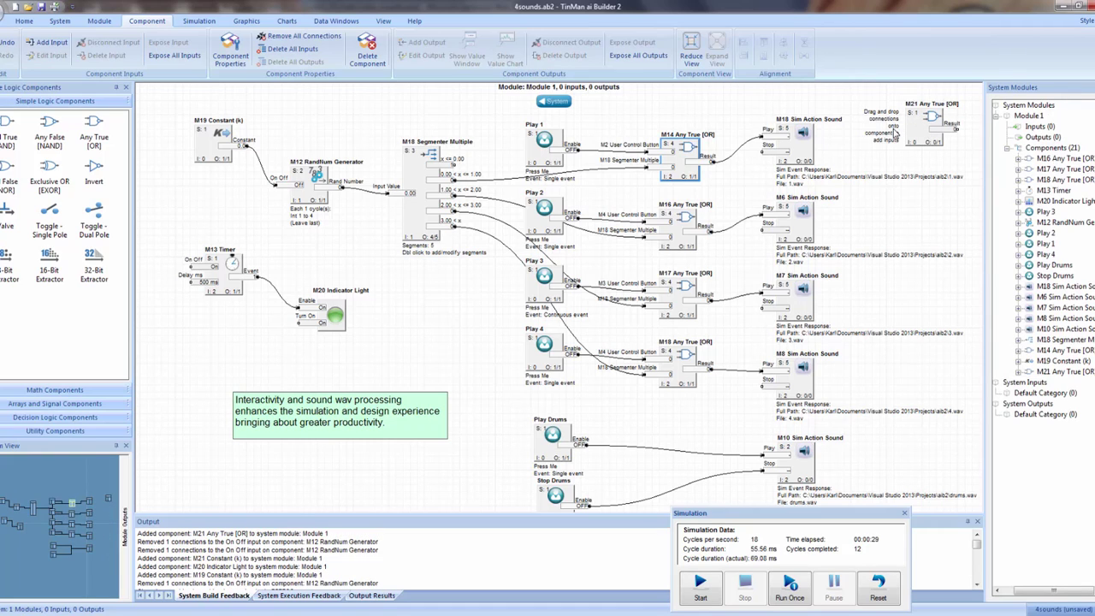
pyautogui.click(912, 132)
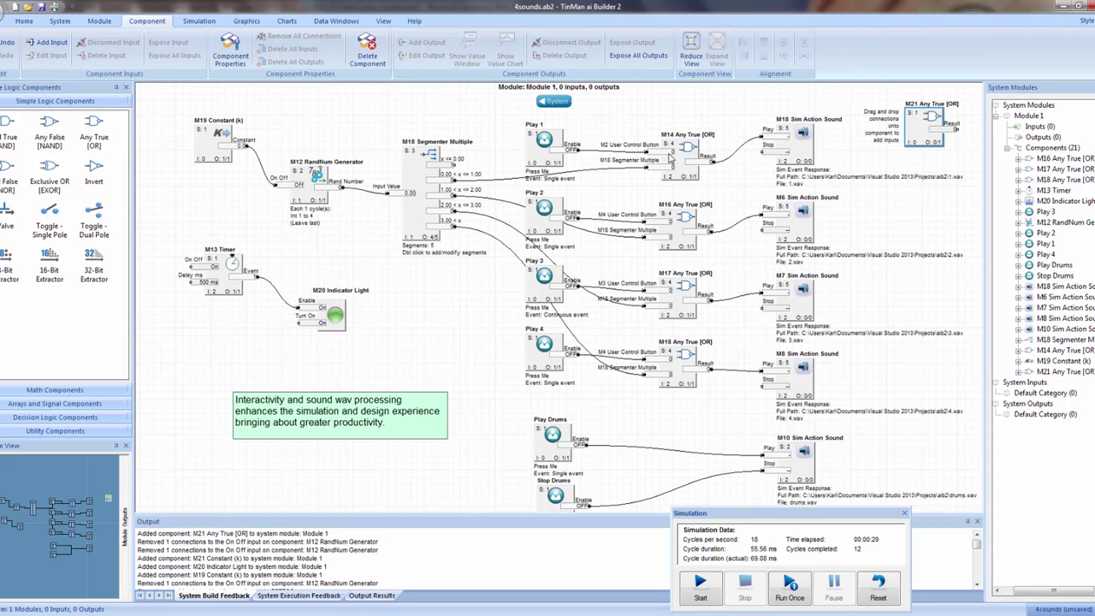
pyautogui.rightClick(912, 133)
pyautogui.click(924, 184)
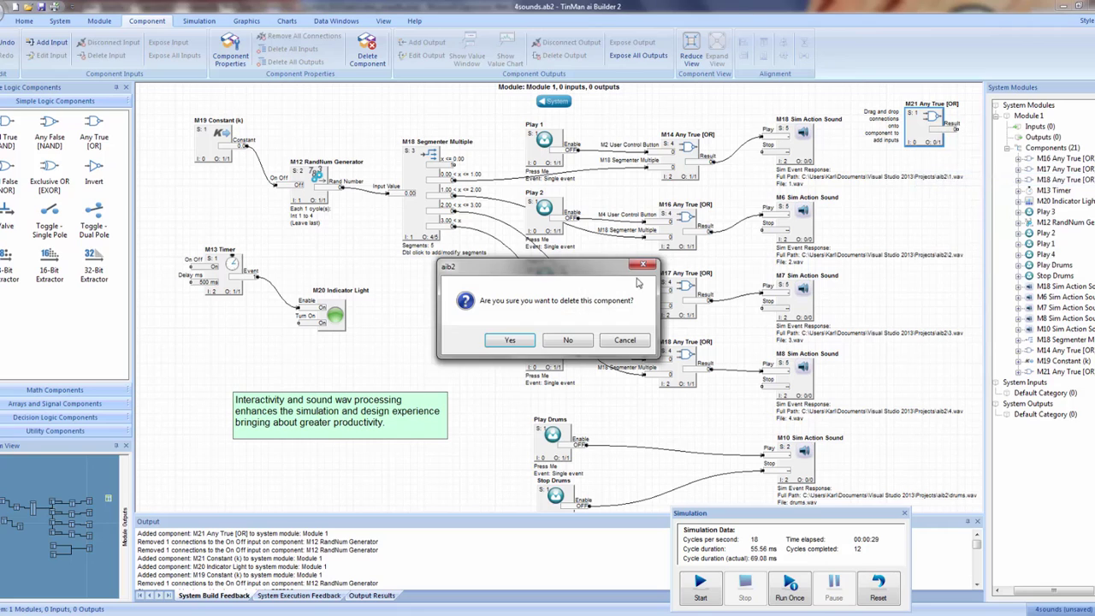
pyautogui.click(510, 341)
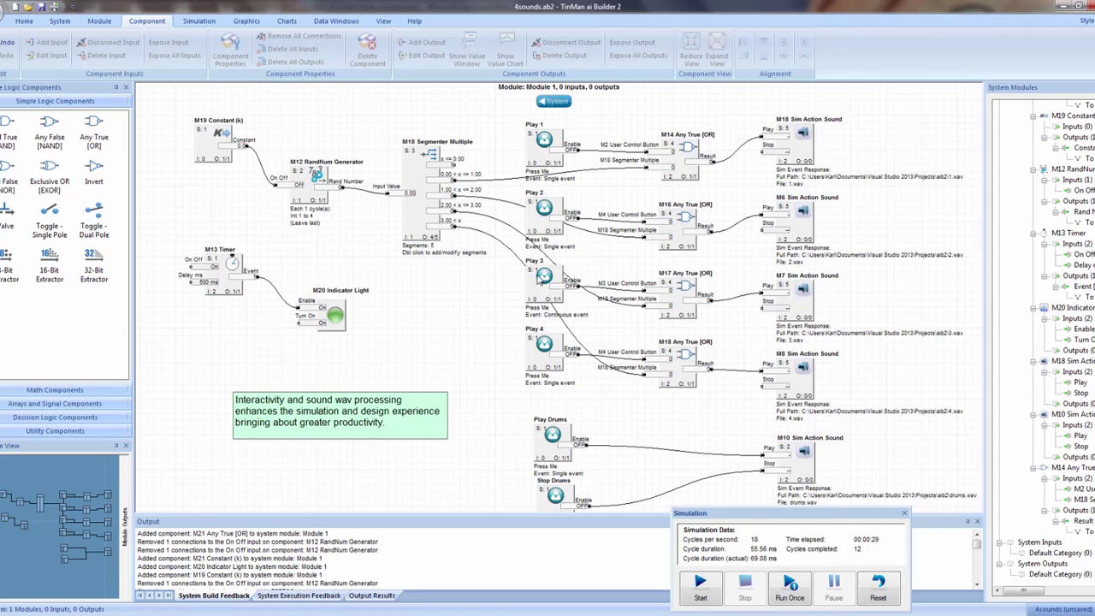
# Step: Nudge the M14 Any True [OR] block a few pixels up in the diagram
pyautogui.moveTo(682, 182); pyautogui.dragTo(677, 175)
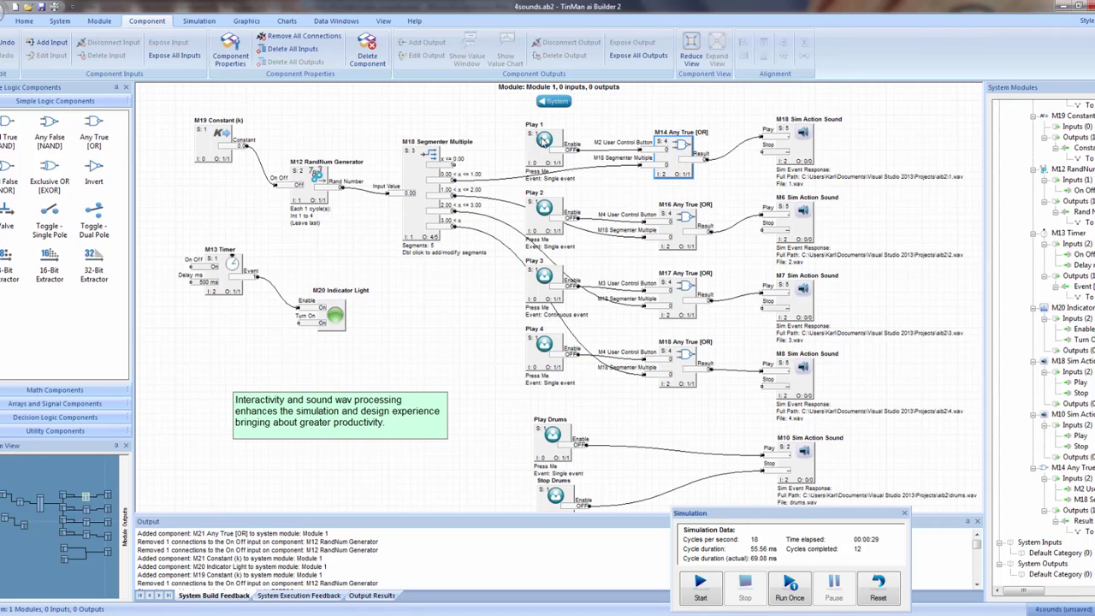
# Step: Run the simulation, trigger Play 1, Play 2 and Play 3, then stop the drums
pyautogui.click(712, 584)
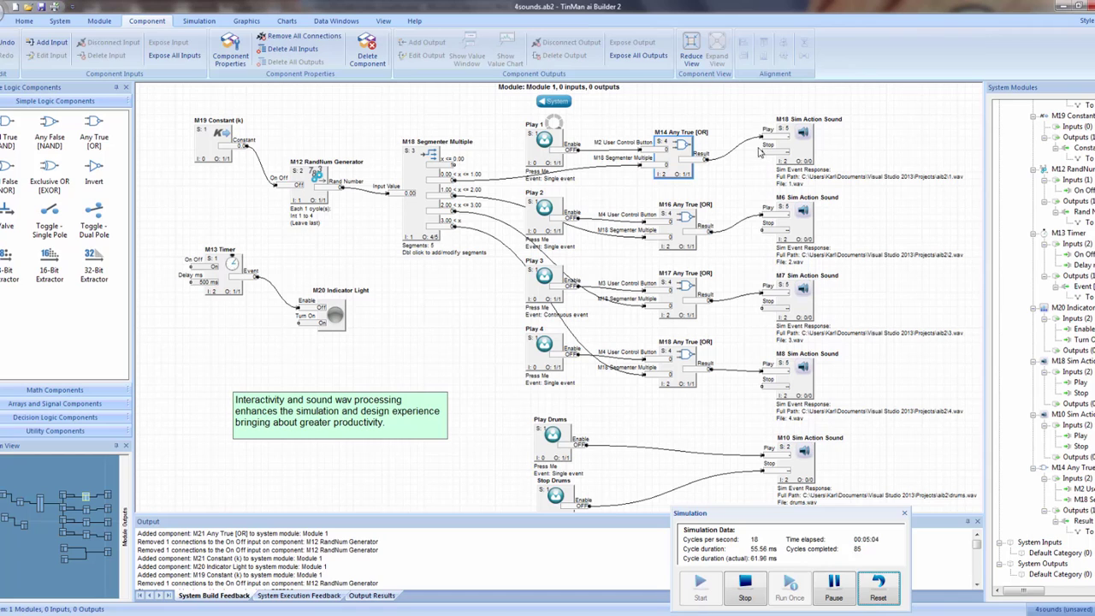
pyautogui.click(545, 142)
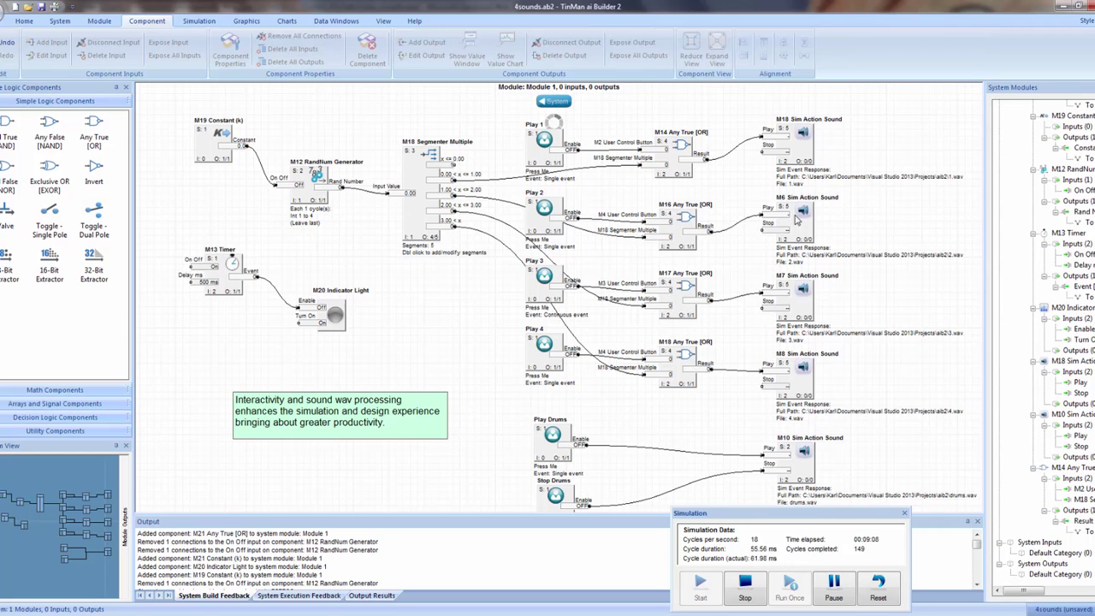
pyautogui.click(544, 208)
pyautogui.click(542, 288)
pyautogui.click(556, 495)
# Step: Check that M19 Constant still reads 0.00, then stop the simulation at 958 cycles
pyautogui.doubleClick(208, 156)
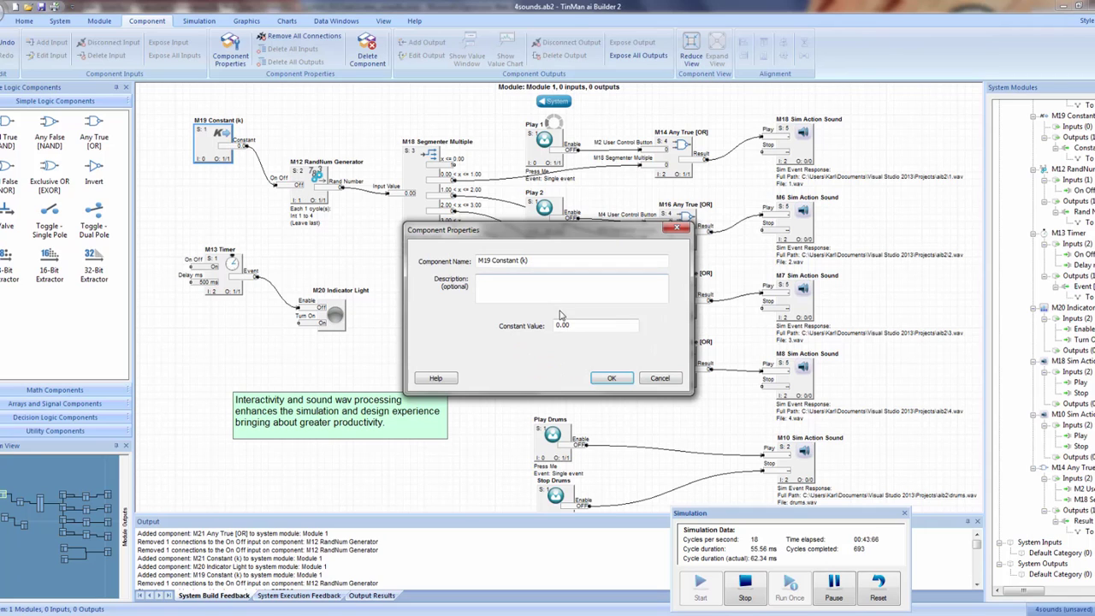
pyautogui.press('Return')
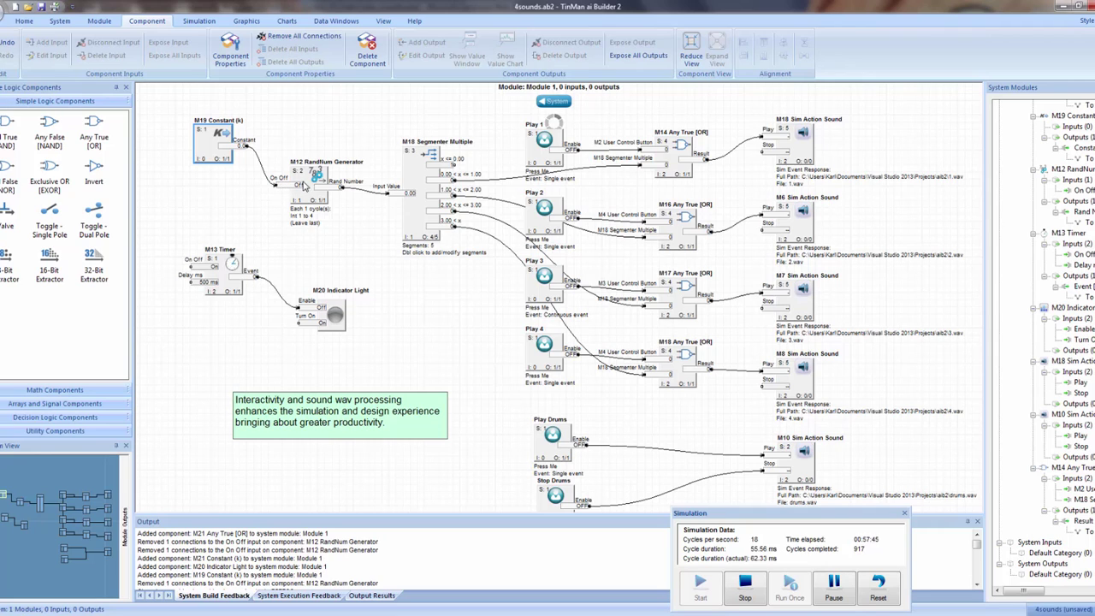
pyautogui.click(745, 589)
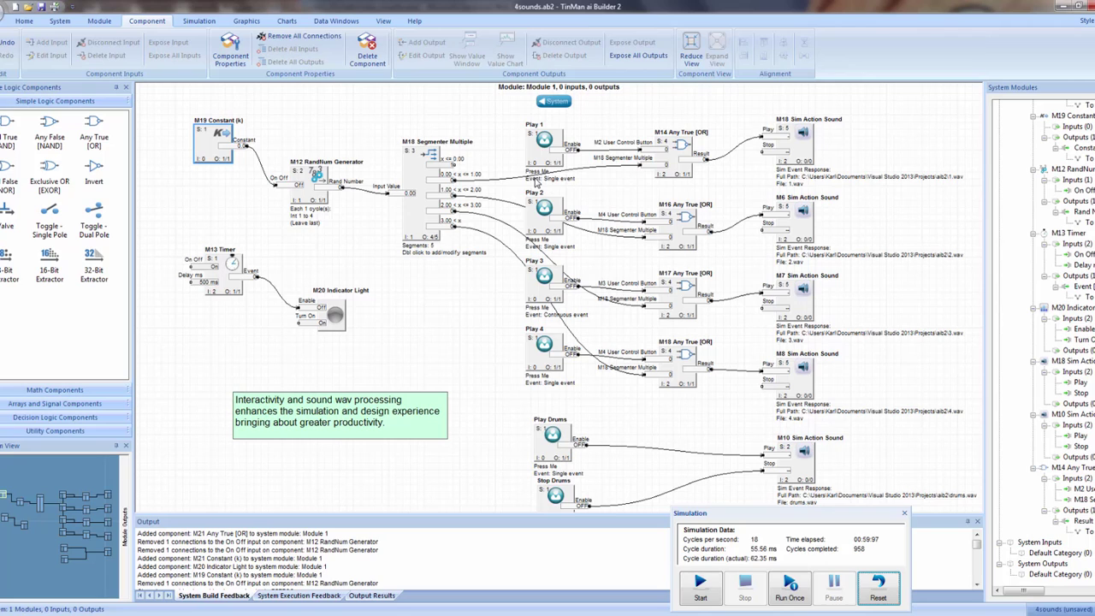
# Step: Set the Play 1 button's response type to Continuous so it plays while held
pyautogui.doubleClick(544, 165)
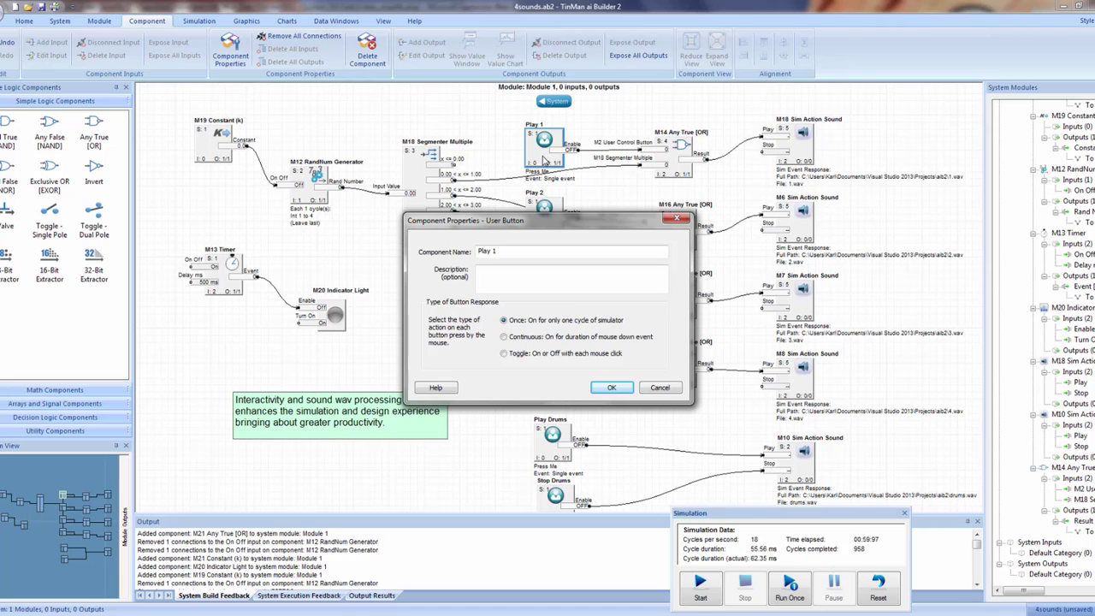
pyautogui.click(506, 338)
pyautogui.click(507, 355)
pyautogui.click(505, 321)
pyautogui.click(611, 388)
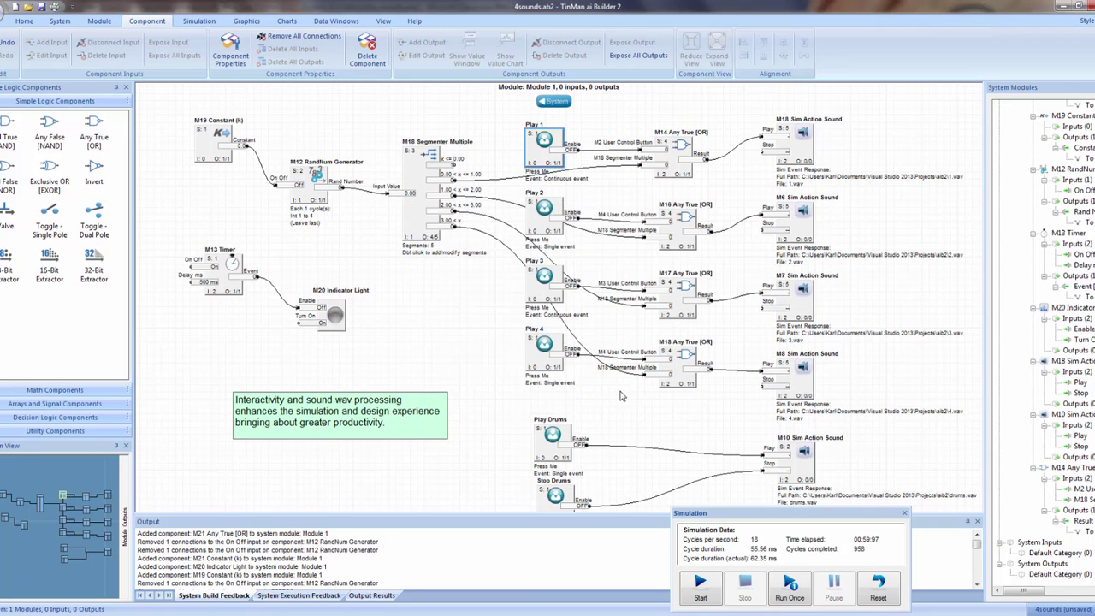
# Step: Test the continuous Play 1 button in a simulation run, then stop it
pyautogui.click(699, 582)
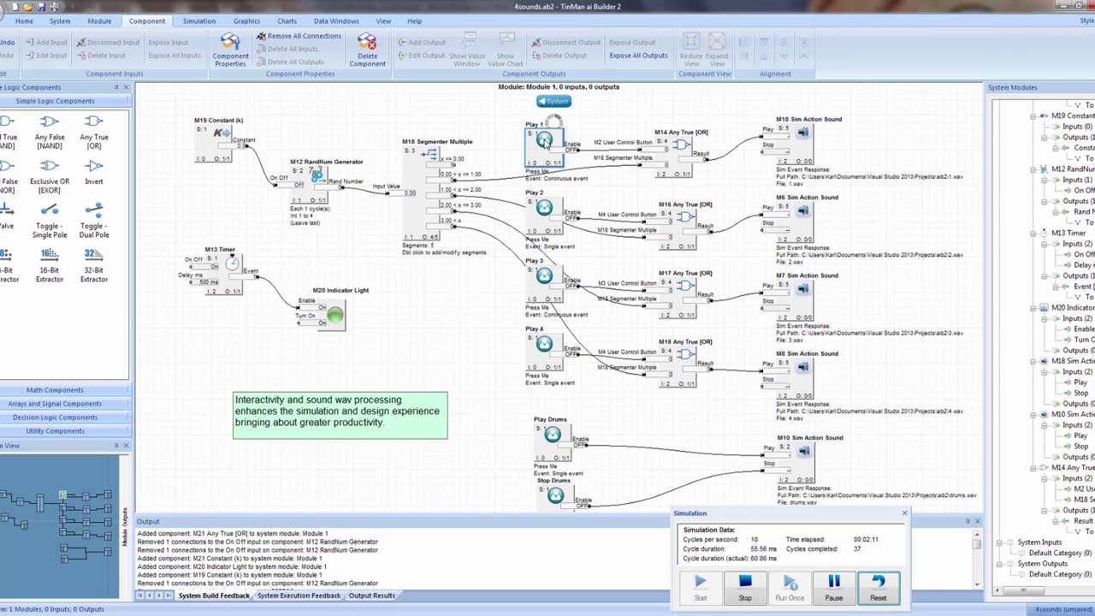
pyautogui.click(545, 142)
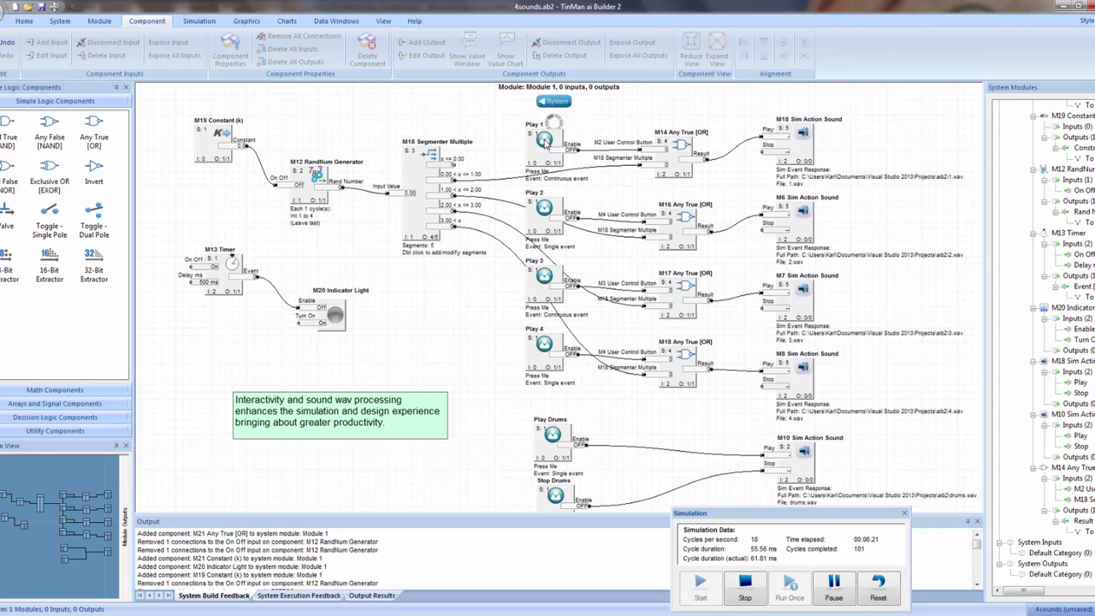
pyautogui.click(545, 141)
pyautogui.click(745, 587)
# Step: Switch Play 1 back to firing once per press and test it in a fresh simulation run
pyautogui.doubleClick(530, 149)
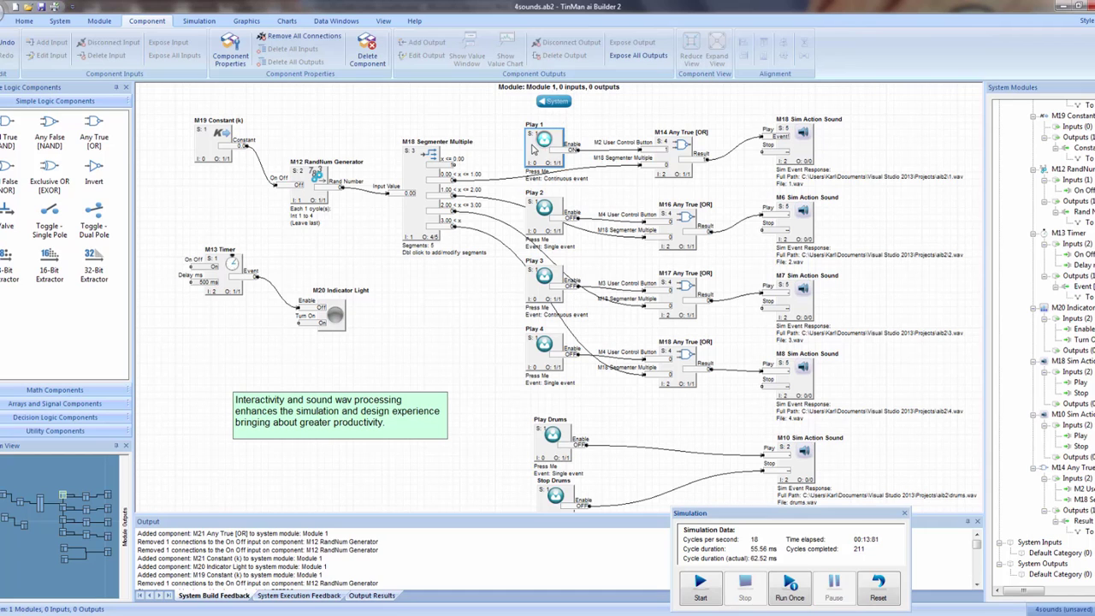
pyautogui.click(504, 321)
pyautogui.click(609, 390)
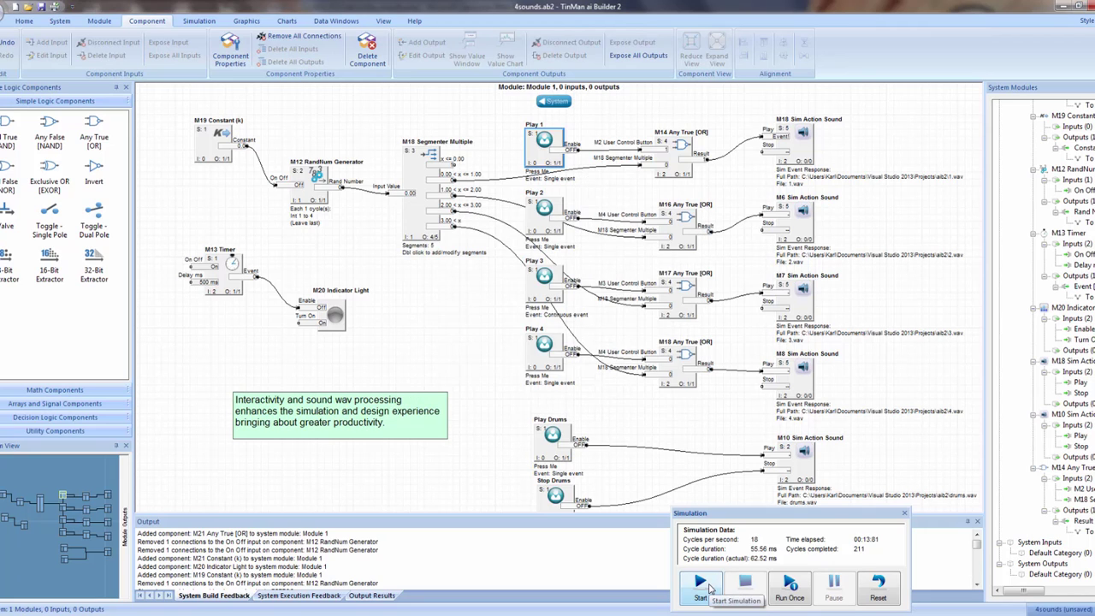
pyautogui.click(702, 584)
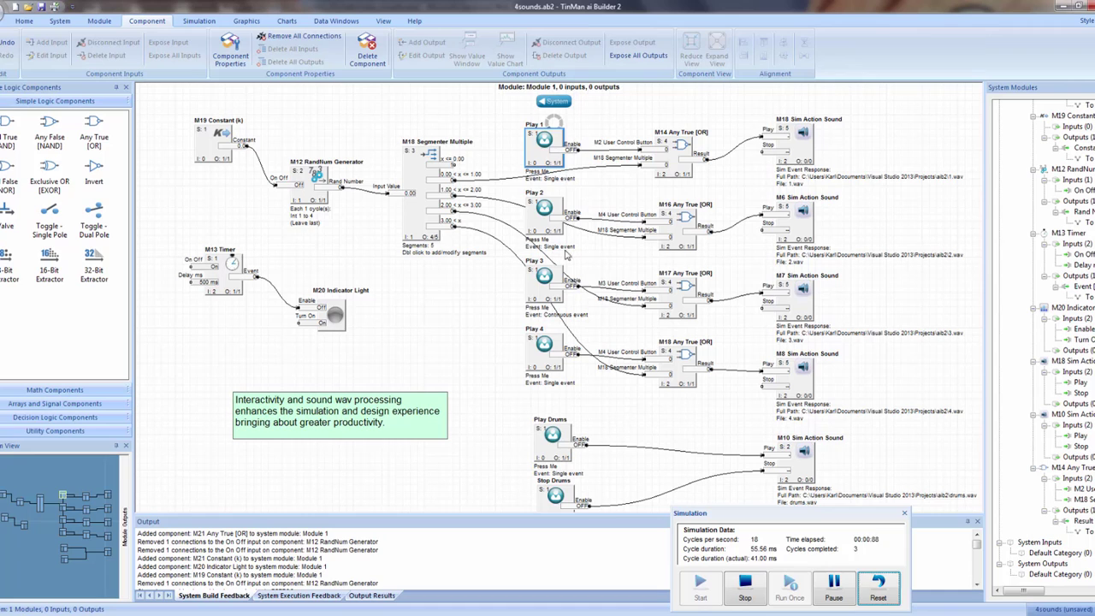
pyautogui.click(544, 140)
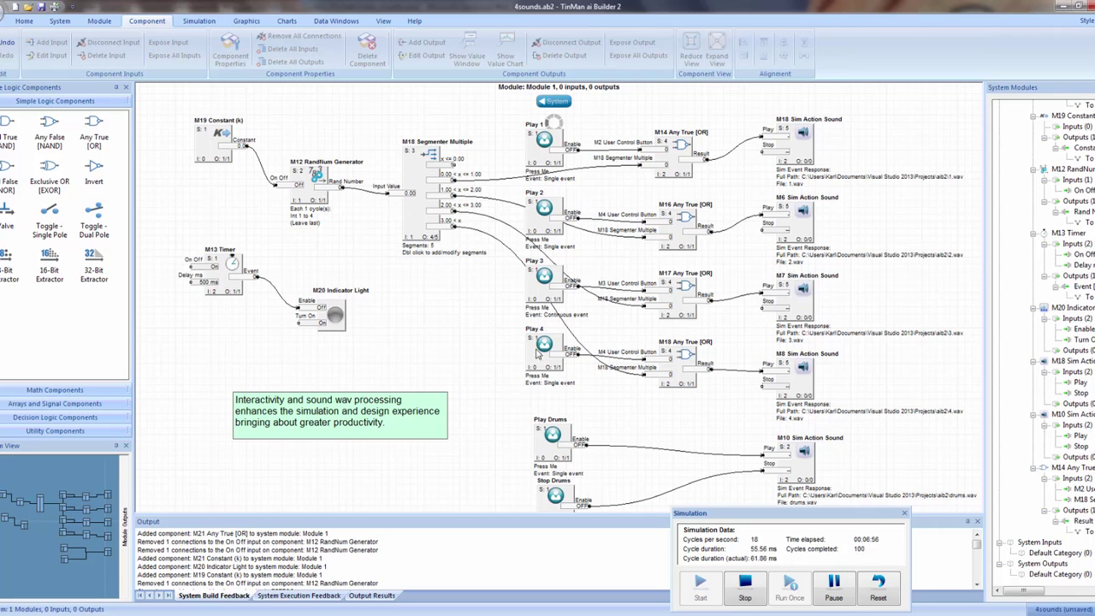
pyautogui.click(746, 597)
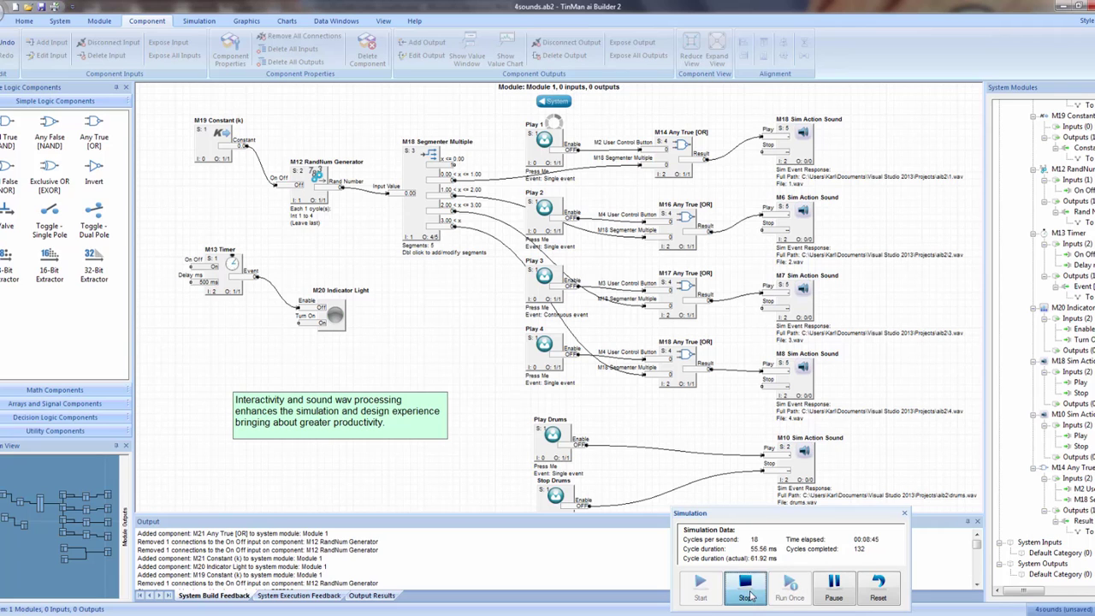
pyautogui.click(247, 282)
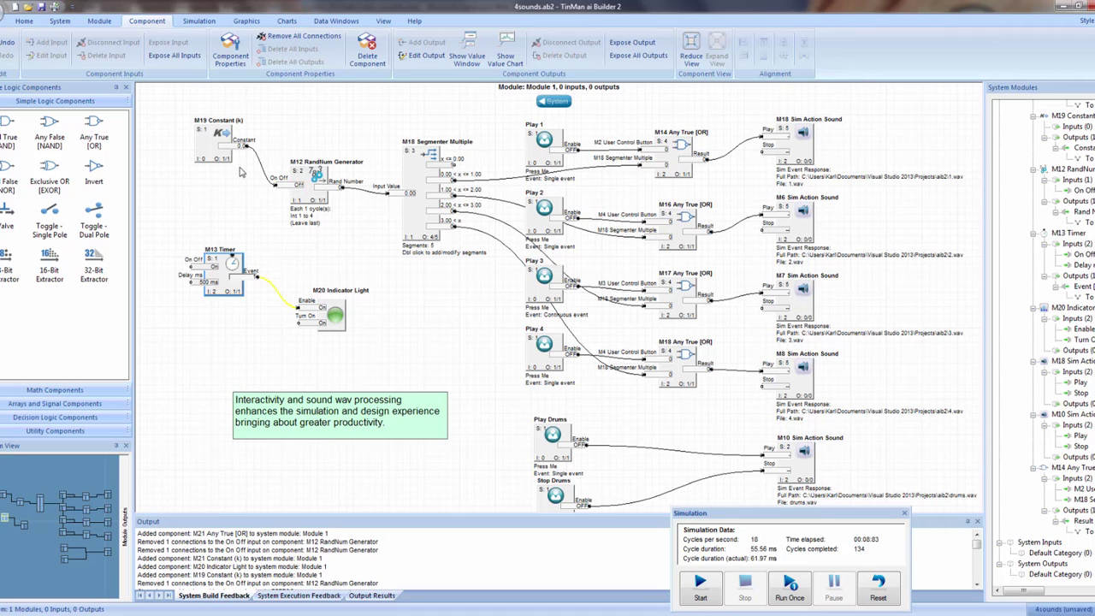
# Step: Replace M19 Constant's link to M12's On Off input with the M13 Timer's Event output
pyautogui.rightClick(294, 195)
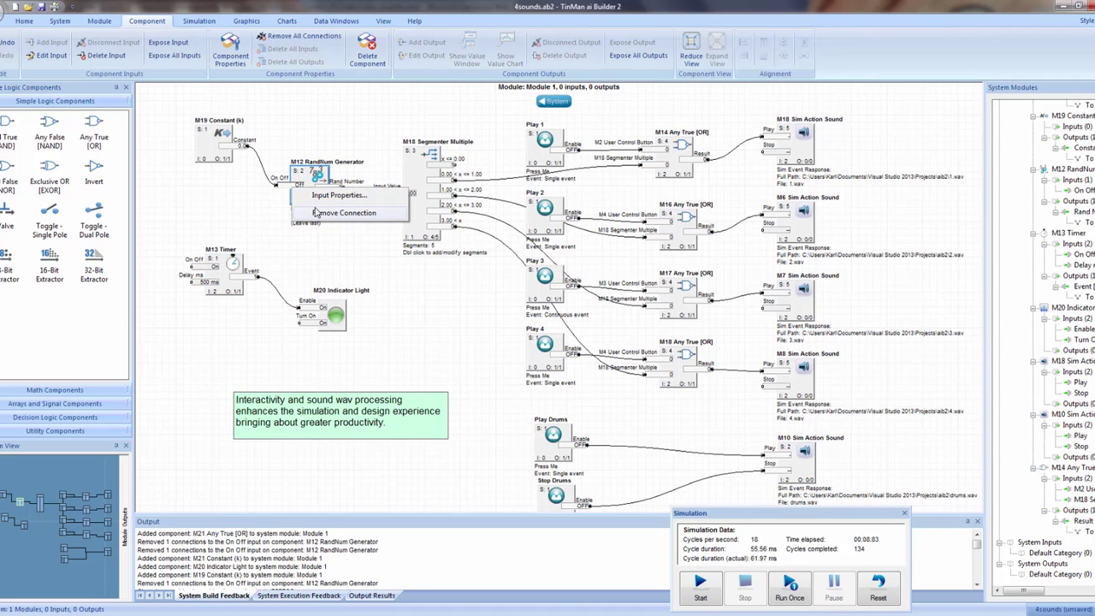
pyautogui.click(301, 182)
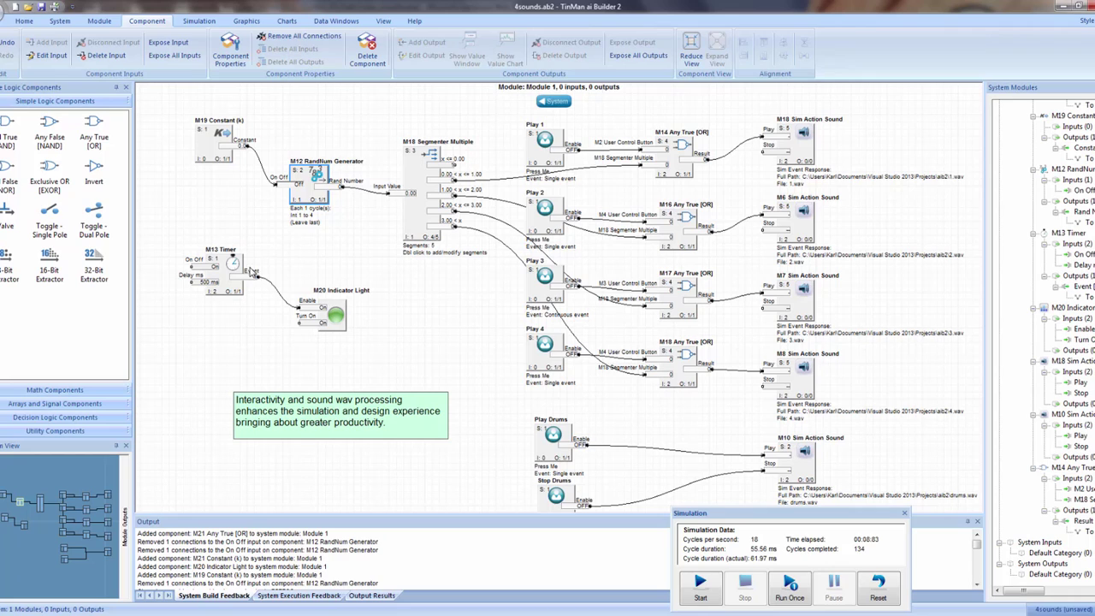
pyautogui.rightClick(295, 195)
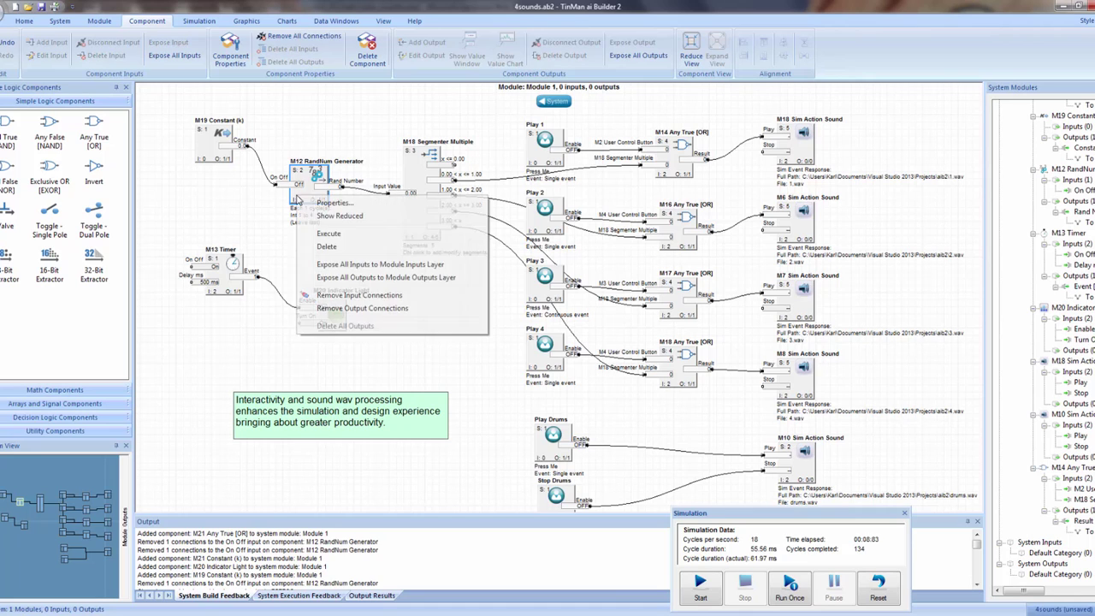
pyautogui.rightClick(290, 184)
pyautogui.click(342, 210)
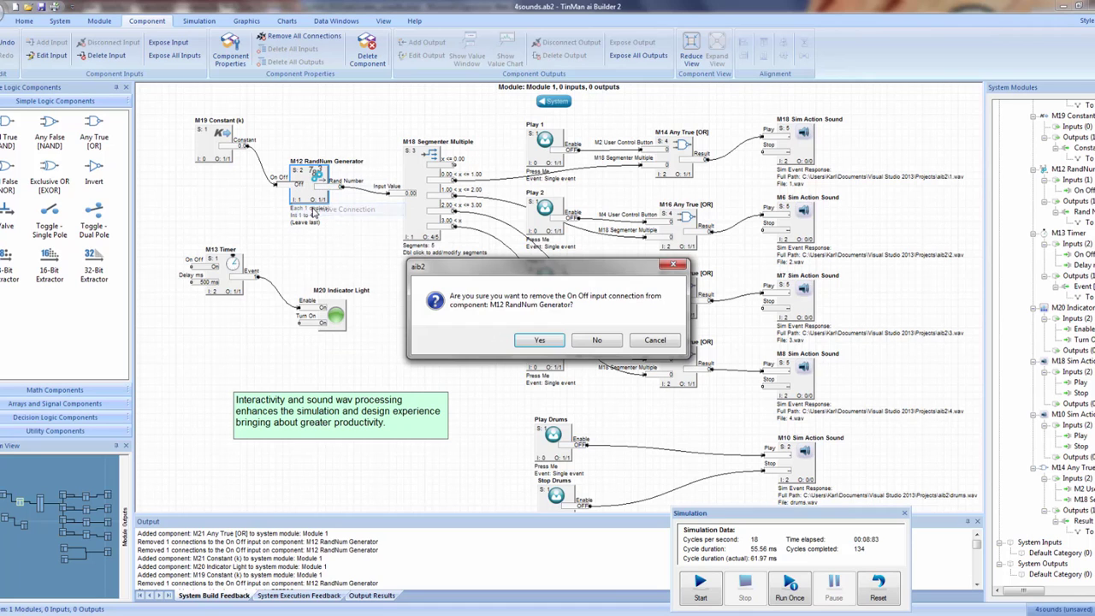
pyautogui.click(551, 344)
pyautogui.moveTo(248, 278); pyautogui.dragTo(294, 183)
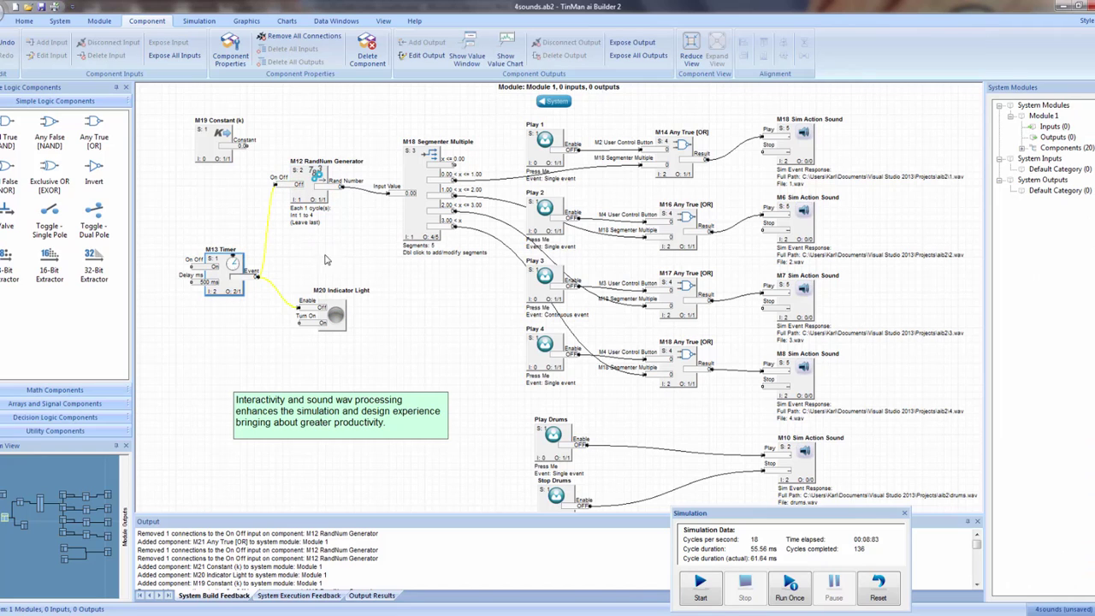
# Step: Run the timer-driven simulation to about 295 cycles, silence the drums, then stop the run
pyautogui.click(708, 588)
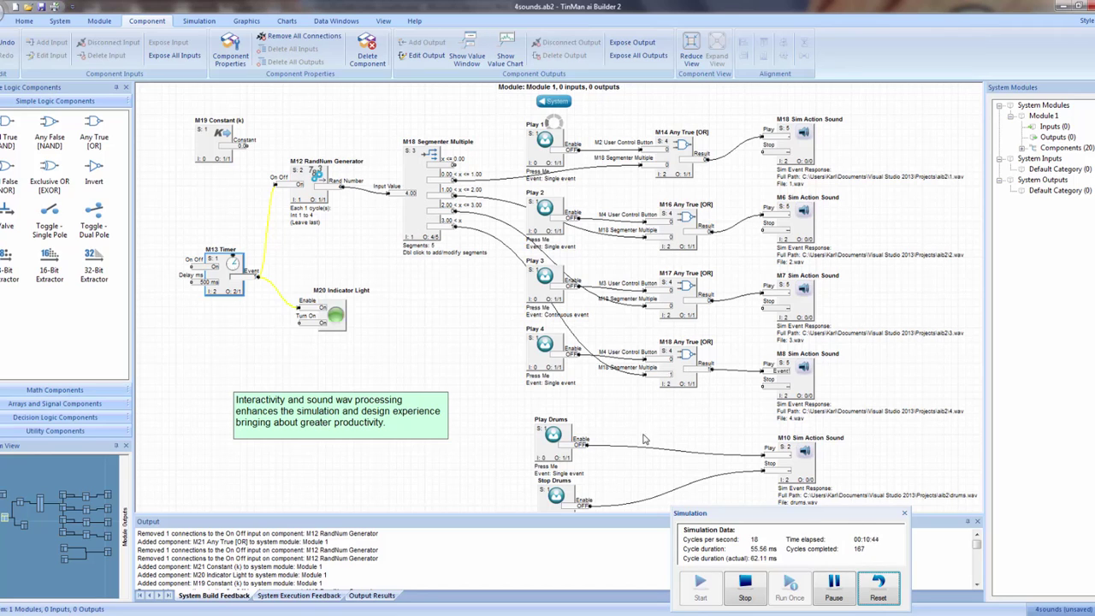
pyautogui.click(554, 435)
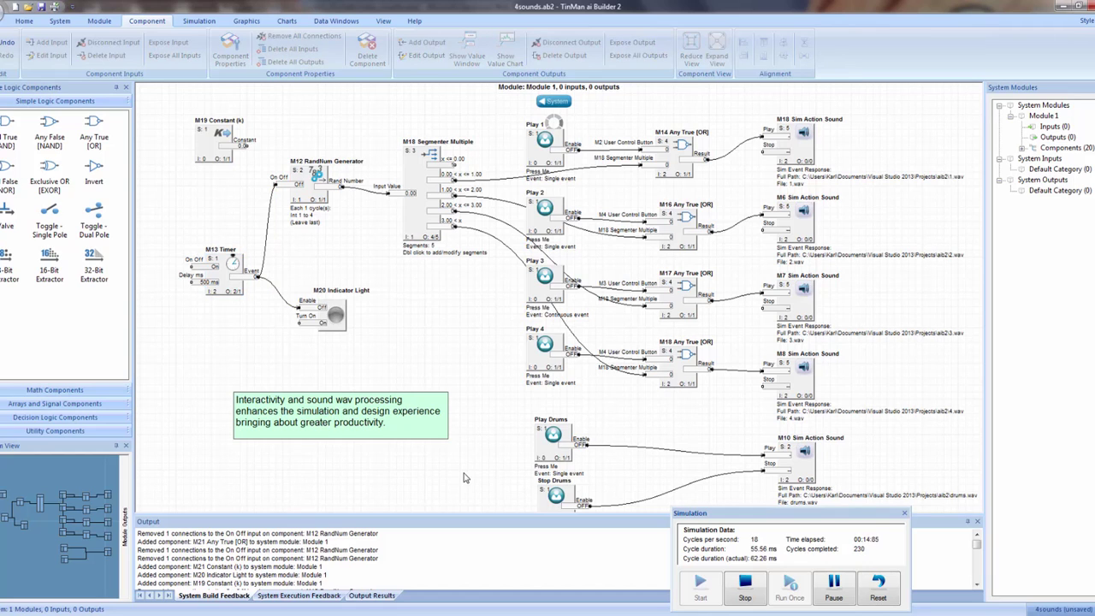
pyautogui.click(557, 498)
pyautogui.click(746, 588)
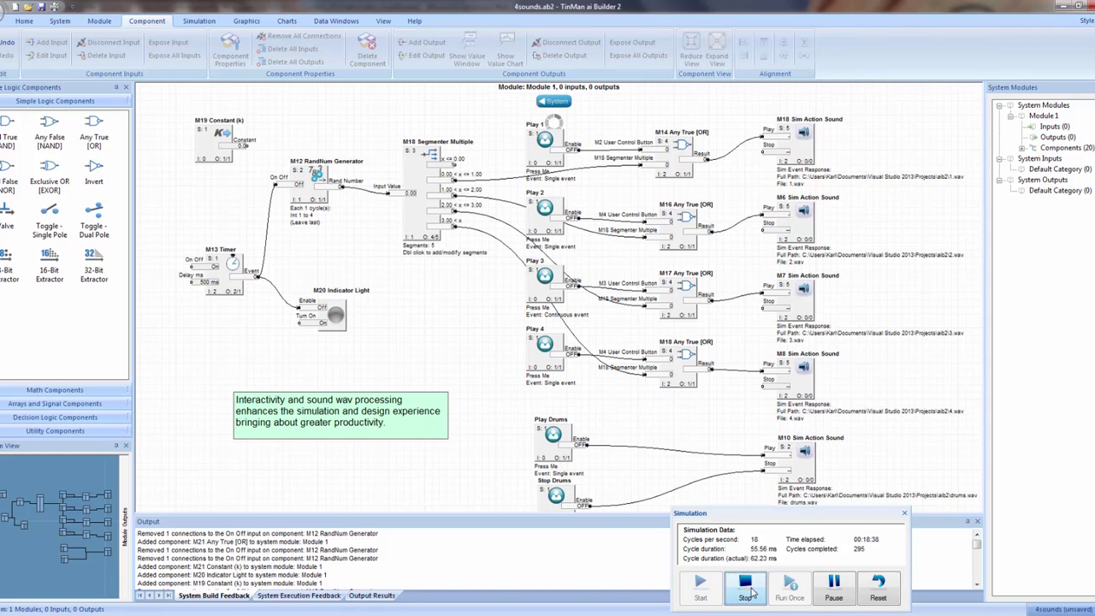